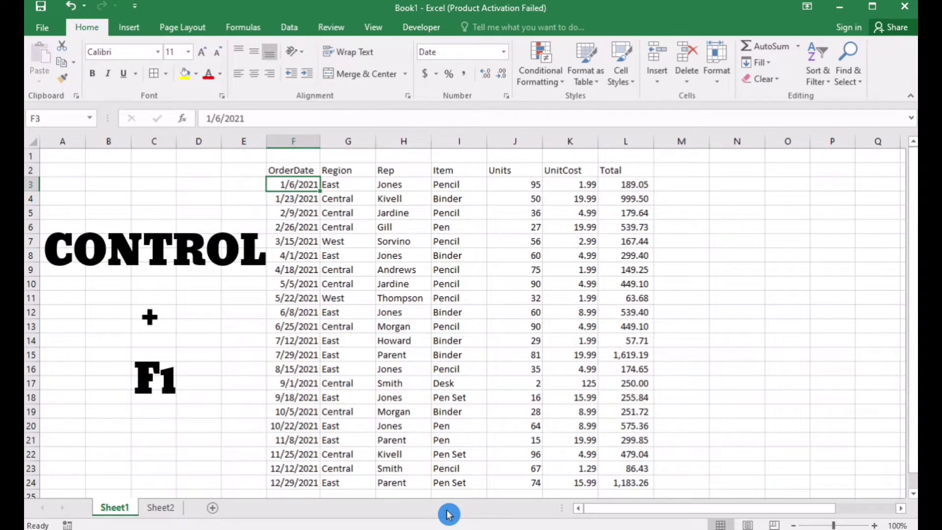
# Step: Collapse the ribbon to enlarge the worksheet area and expand it again
pyautogui.hotkey('ctrl', 'F1')
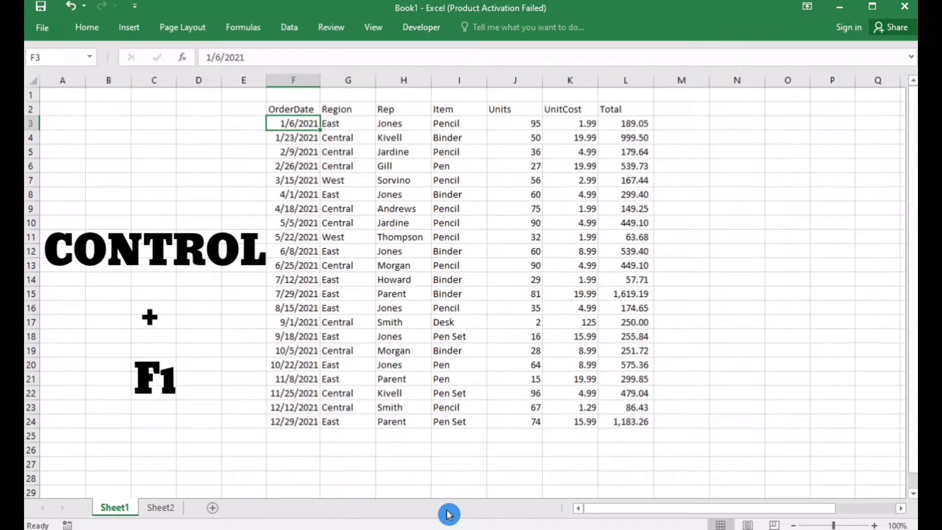
pyautogui.hotkey('ctrl', 'F1')
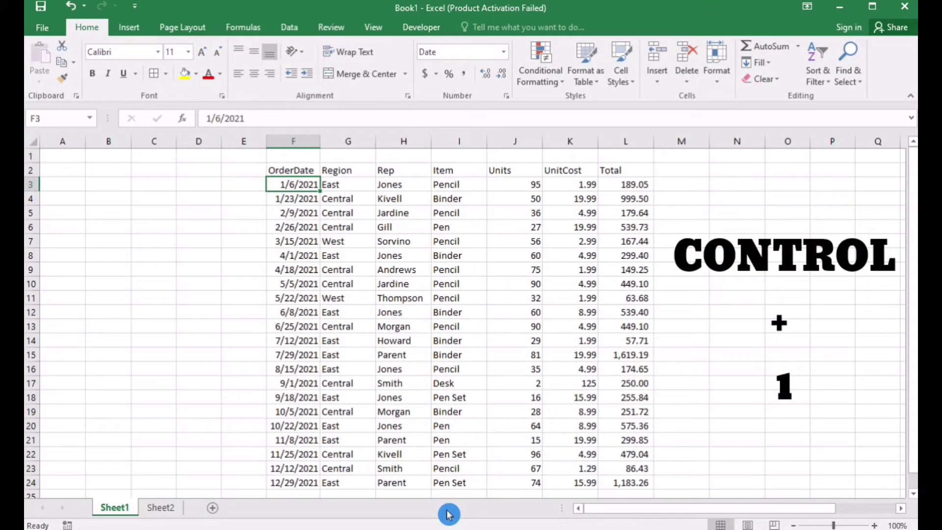
# Step: Look through the Format Cells settings for the first order date in F3 and close them without changes
pyautogui.hotkey('ctrl', '1')
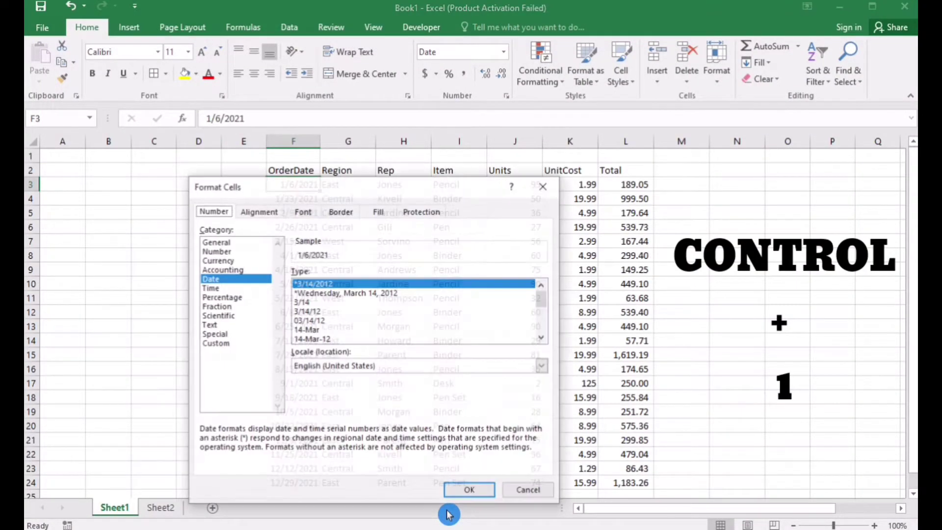
pyautogui.hotkey('ctrl', 'Tab')
pyautogui.hotkey('ctrl', 'Tab')
pyautogui.hotkey('ctrl', 'Tab')
pyautogui.hotkey('ctrl', 'Tab')
pyautogui.hotkey('ctrl', 'Tab')
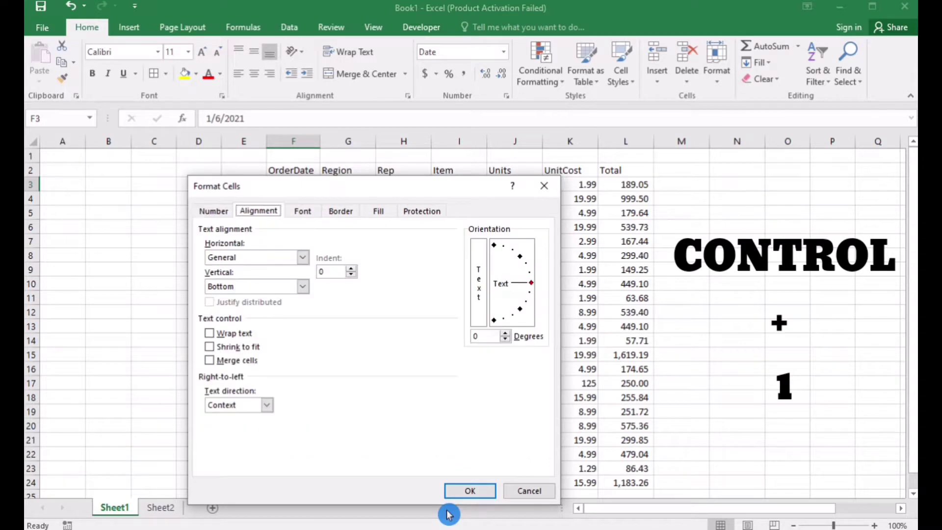
pyautogui.hotkey('ctrl', 'shift', 'Tab')
pyautogui.hotkey('ctrl', 'shift', 'Tab')
pyautogui.hotkey('ctrl', 'shift', 'Tab')
pyautogui.hotkey('ctrl', 'shift', 'Tab')
pyautogui.hotkey('ctrl', 'shift', 'Tab')
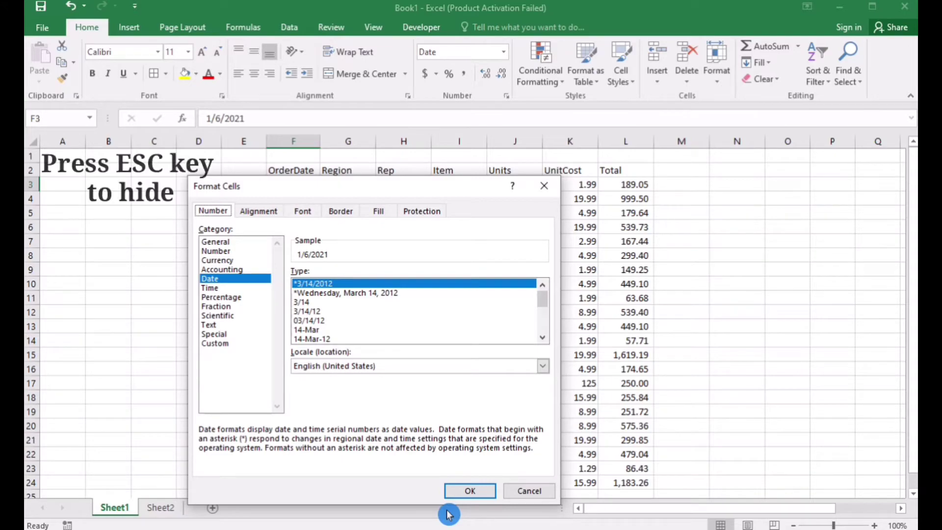
pyautogui.press('Escape')
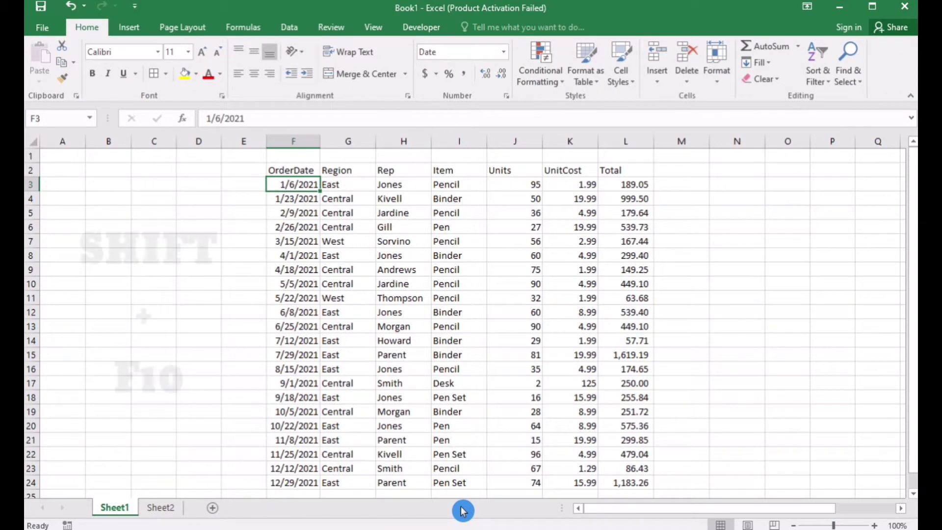
# Step: Look through the commands in the context menu of cell F3 and close it without choosing any
pyautogui.hotkey('shift', 'F10')
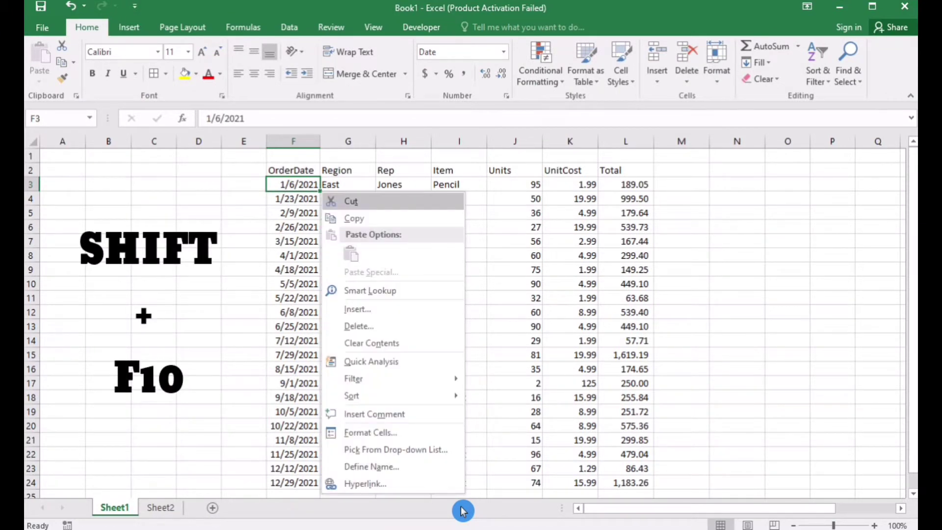
pyautogui.press('Down')
pyautogui.press('Down')
pyautogui.press('Down')
pyautogui.press('Down')
pyautogui.press('Down')
pyautogui.press('Down')
pyautogui.press('Down')
pyautogui.press('Down')
pyautogui.press('Down')
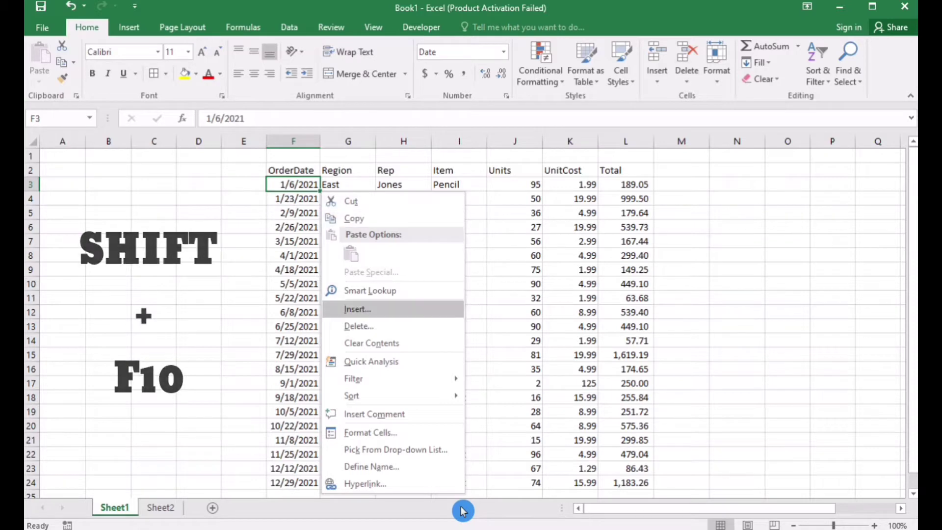
pyautogui.press('Down')
pyautogui.press('Down')
pyautogui.press('Down')
pyautogui.press('Down')
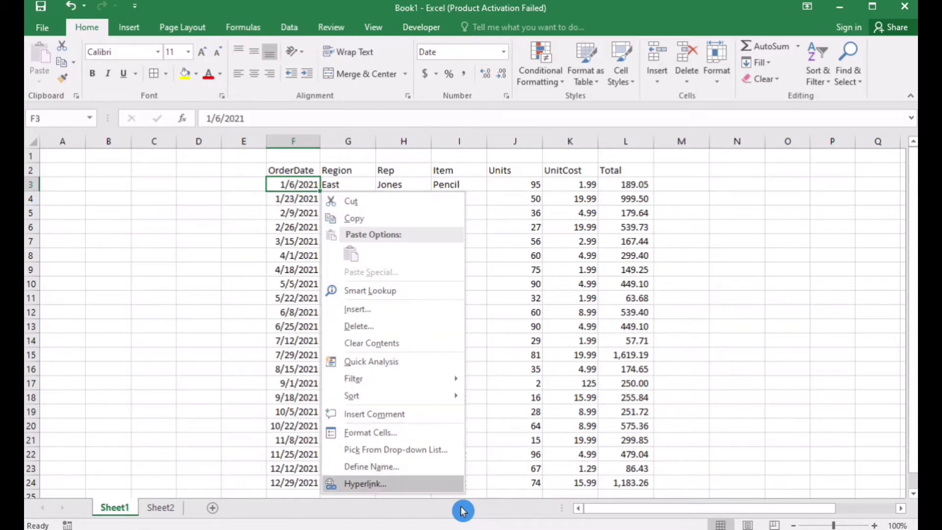
pyautogui.press('Up')
pyautogui.press('Up')
pyautogui.press('Up')
pyautogui.press('Up')
pyautogui.press('Up')
pyautogui.press('Up')
pyautogui.press('Down')
pyautogui.press('Down')
pyautogui.press('Down')
pyautogui.press('Down')
pyautogui.press('Down')
pyautogui.press('Down')
pyautogui.press('Down')
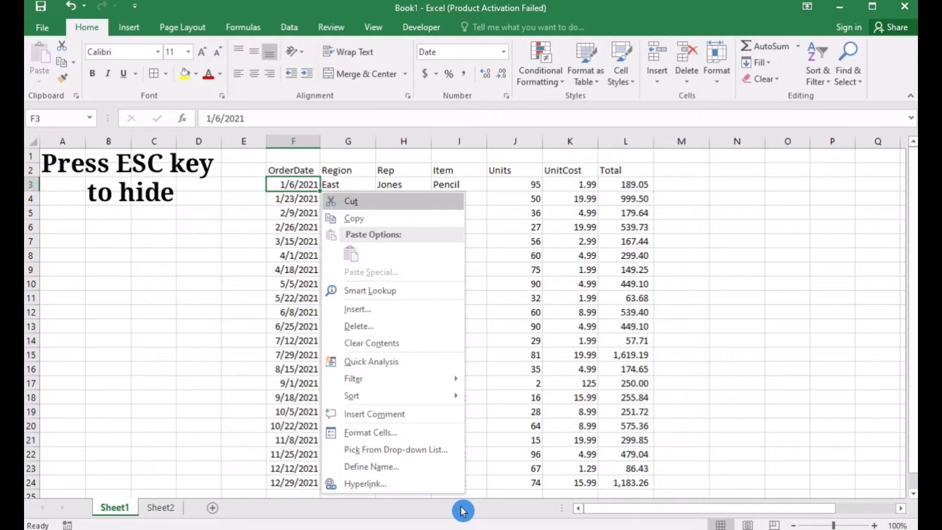
pyautogui.press('Escape')
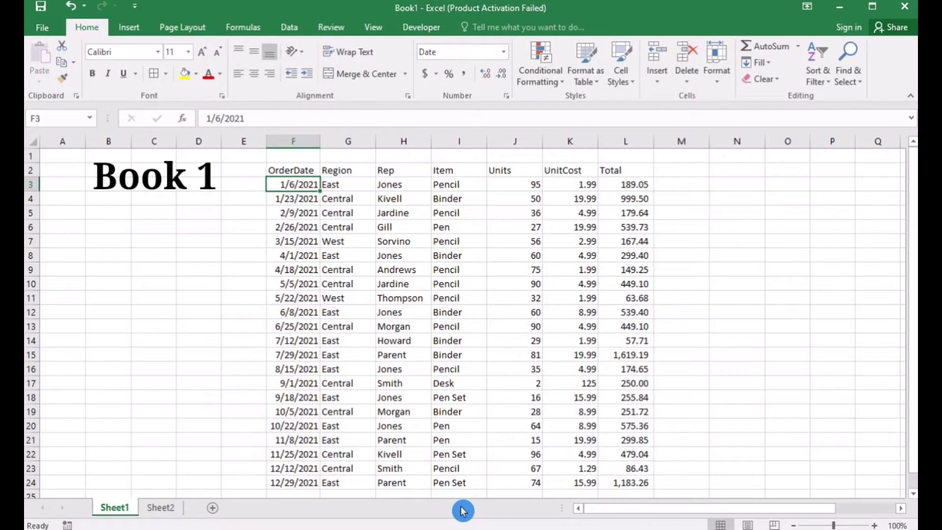
# Step: Switch back and forth between the order data workbook and the BOOK 2 workbook, ending on the order data
pyautogui.hotkey('ctrl', 'Tab')
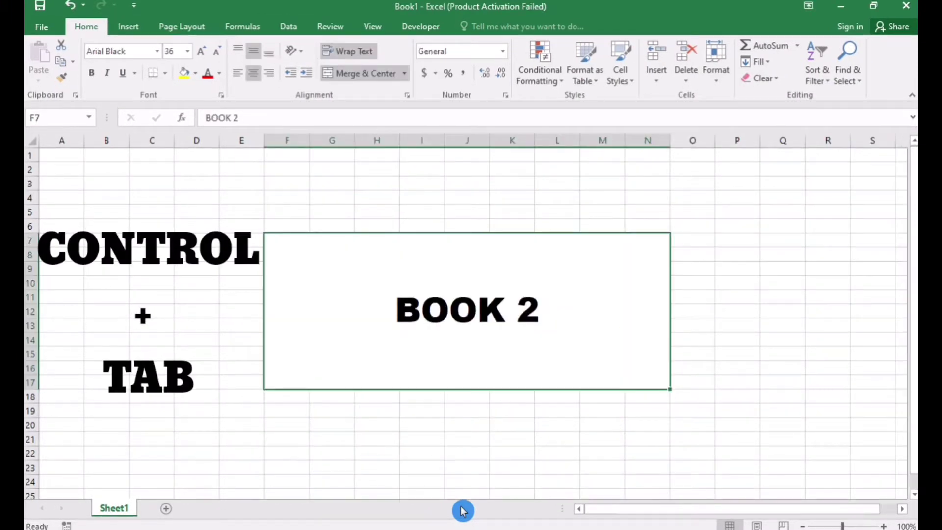
pyautogui.hotkey('ctrl', 'Tab')
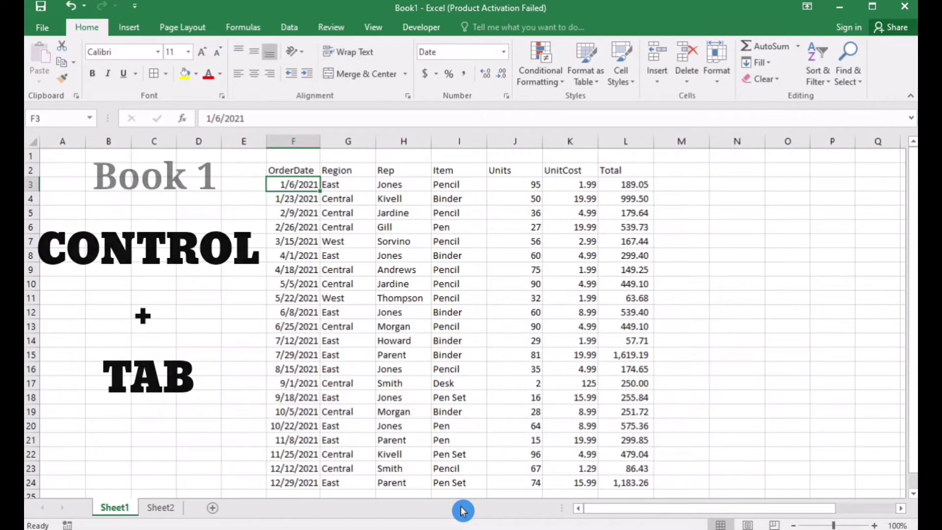
pyautogui.hotkey('ctrl', 'Tab')
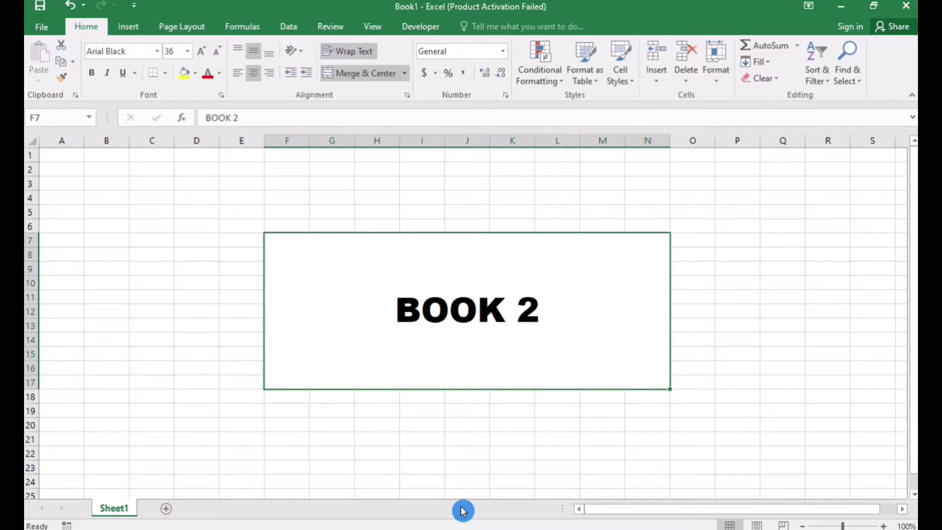
pyautogui.hotkey('ctrl', 'Tab')
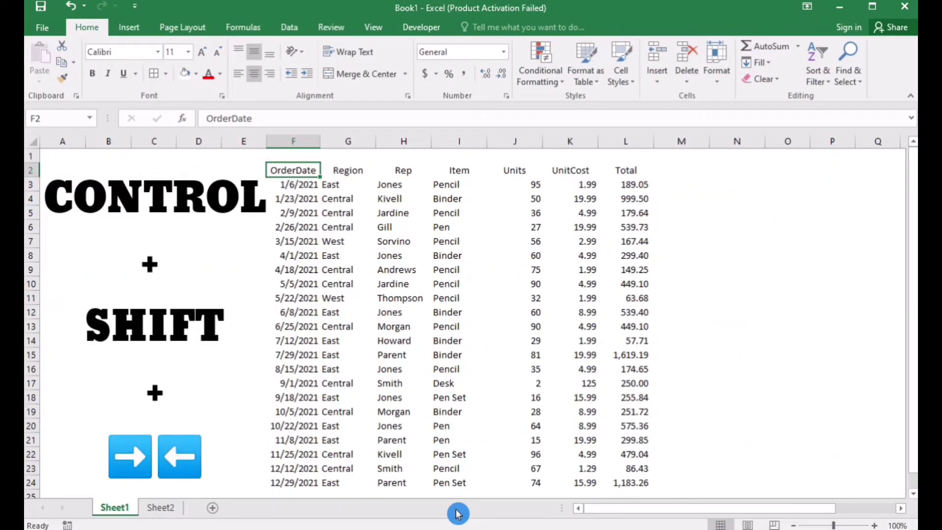
# Step: Select the header row from OrderDate to Total, clear it, and select the OrderDate column down to row 24 before clearing that too
pyautogui.hotkey('ctrl', 'shift', 'Right')
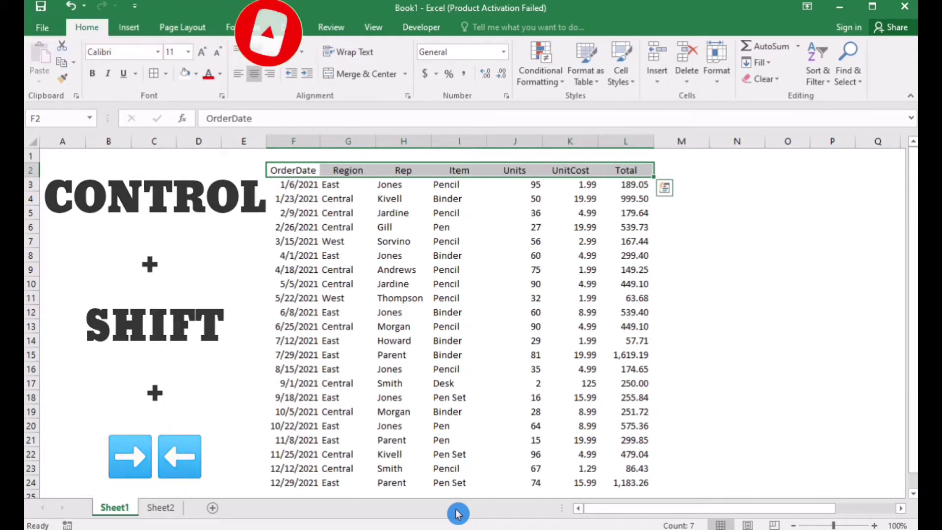
pyautogui.press('Left')
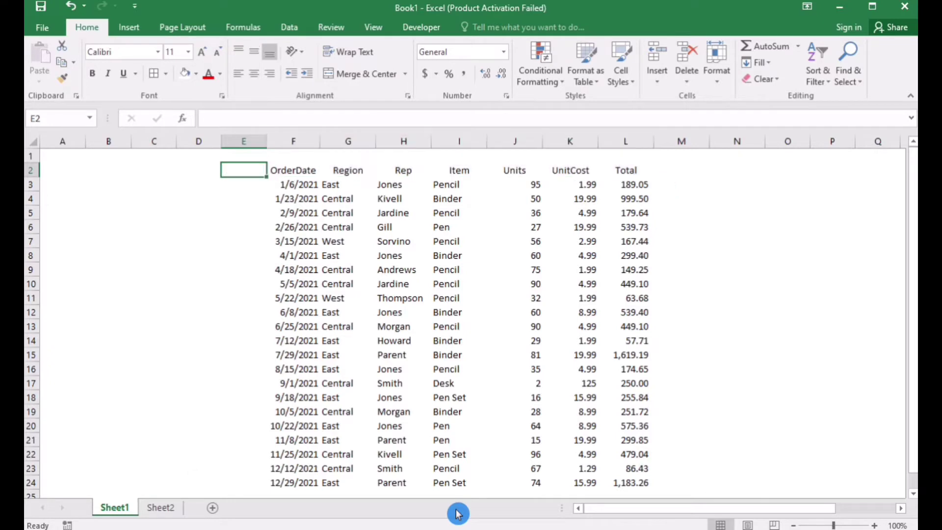
pyautogui.press('Right')
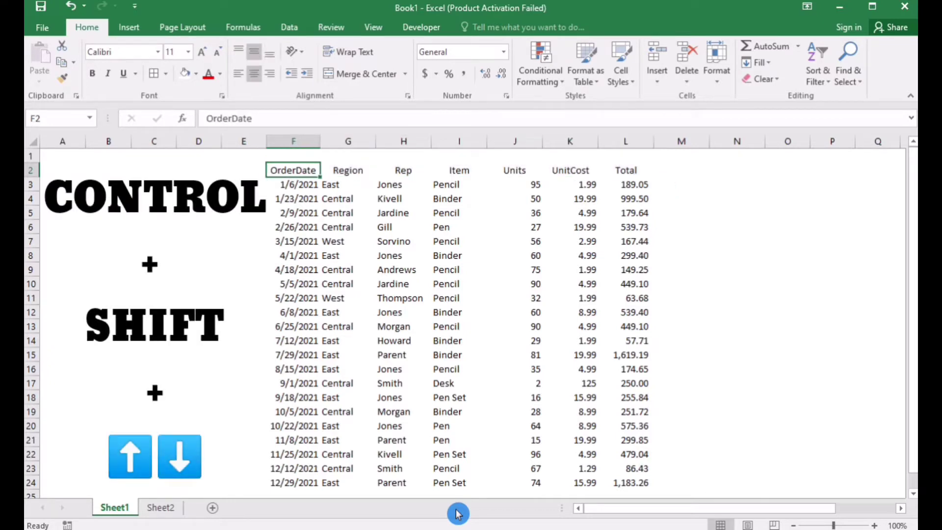
pyautogui.hotkey('ctrl', 'shift', 'Down')
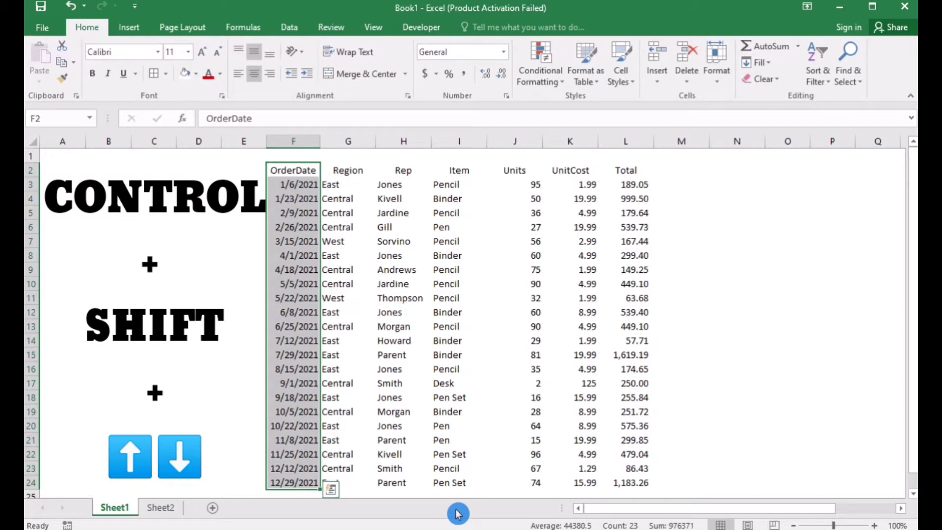
pyautogui.press('Left')
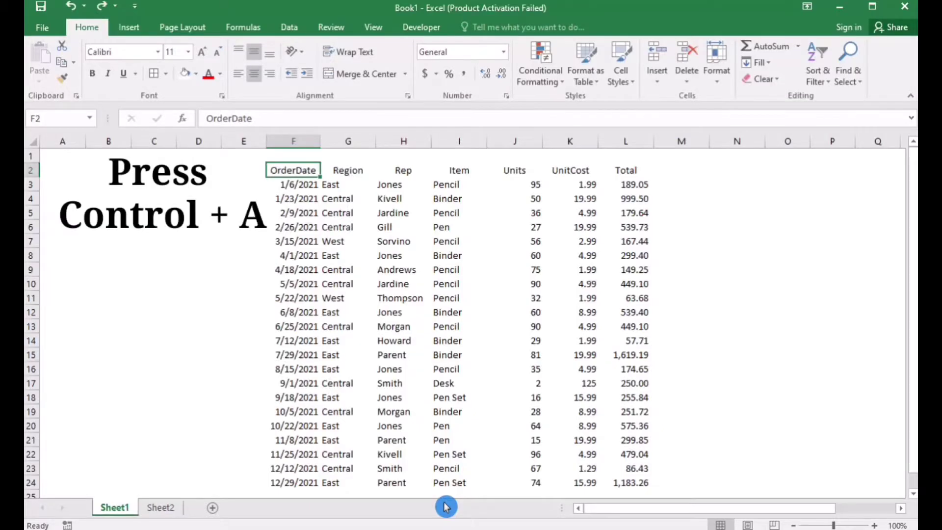
# Step: Apply all borders to the entire order table in F2:L24
pyautogui.hotkey('ctrl', 'a')
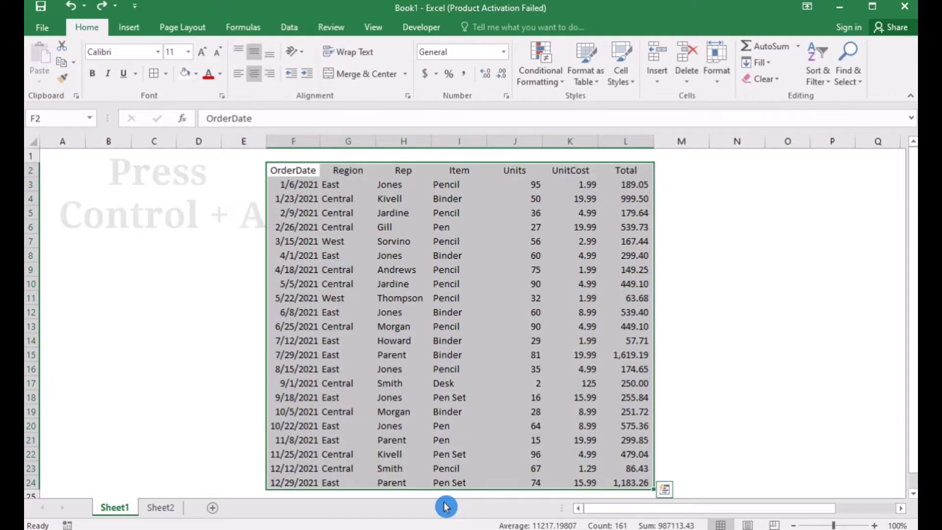
pyautogui.hotkey('alt', 'h')
pyautogui.press('b')
pyautogui.press('a')
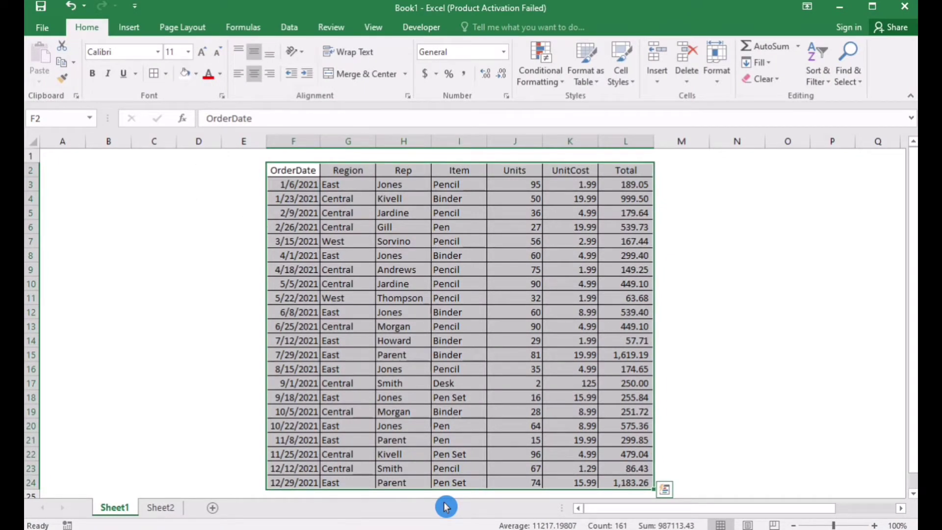
# Step: Add filters to all column headers of the order table
pyautogui.hotkey('alt', 'h')
pyautogui.press('s')
pyautogui.press('f')
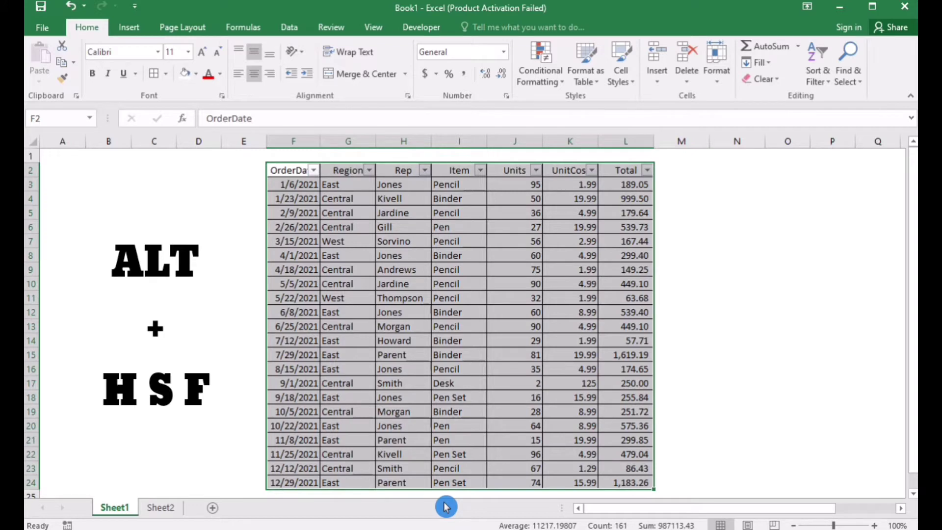
# Step: Examine the OrderDate filter options and the search scope choices, and close the filter list without applying anything
pyautogui.hotkey('alt', 'Down')
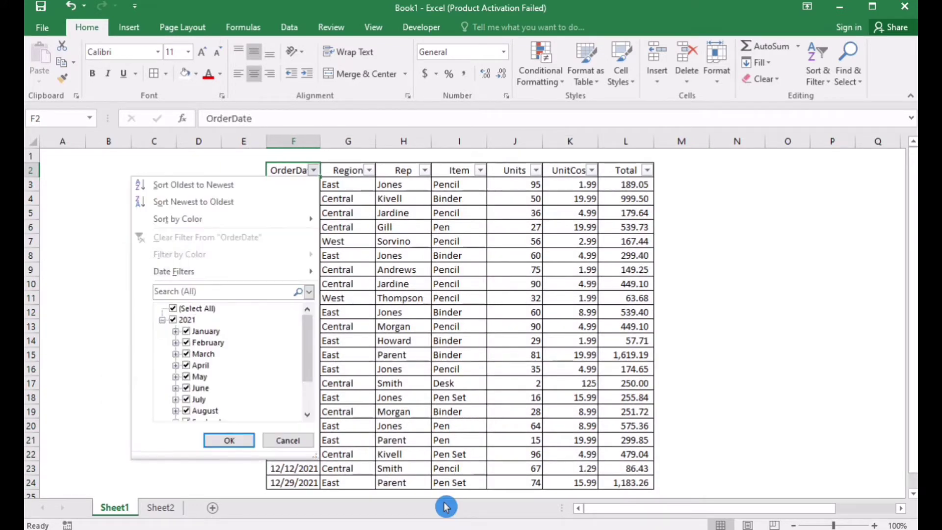
pyautogui.press('Down')
pyautogui.press('Down')
pyautogui.press('Down')
pyautogui.press('Down')
pyautogui.press('Down')
pyautogui.press('Down')
pyautogui.press('Down')
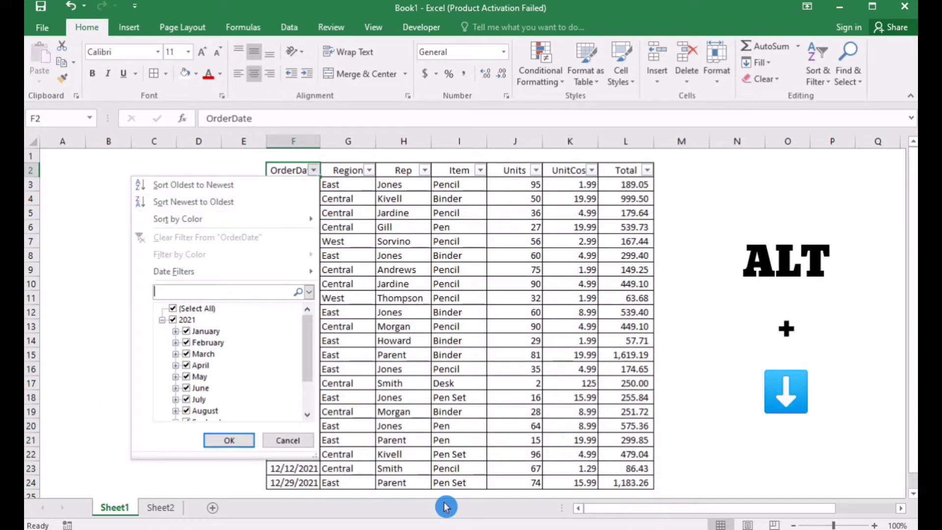
pyautogui.press('Tab')
pyautogui.hotkey('alt', 'Down')
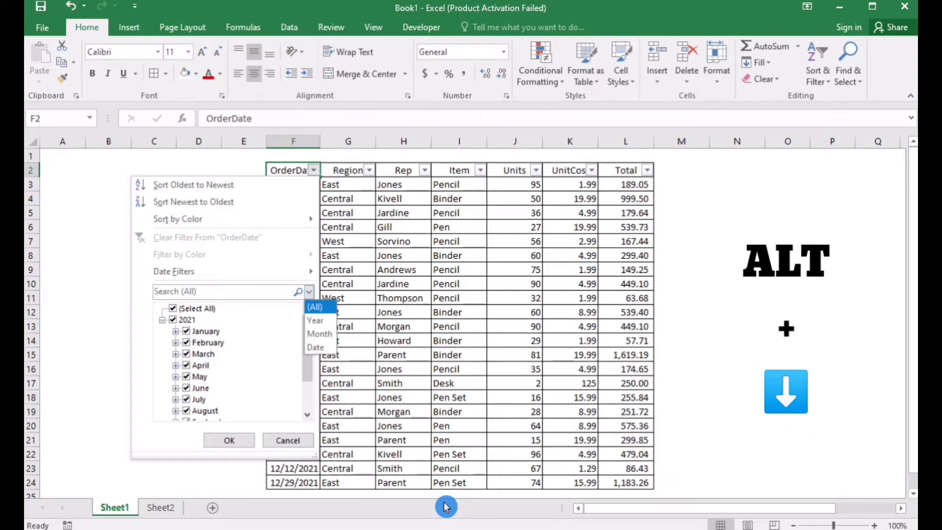
pyautogui.press('Down')
pyautogui.press('Down')
pyautogui.press('Down')
pyautogui.press('Up')
pyautogui.press('Up')
pyautogui.press('Up')
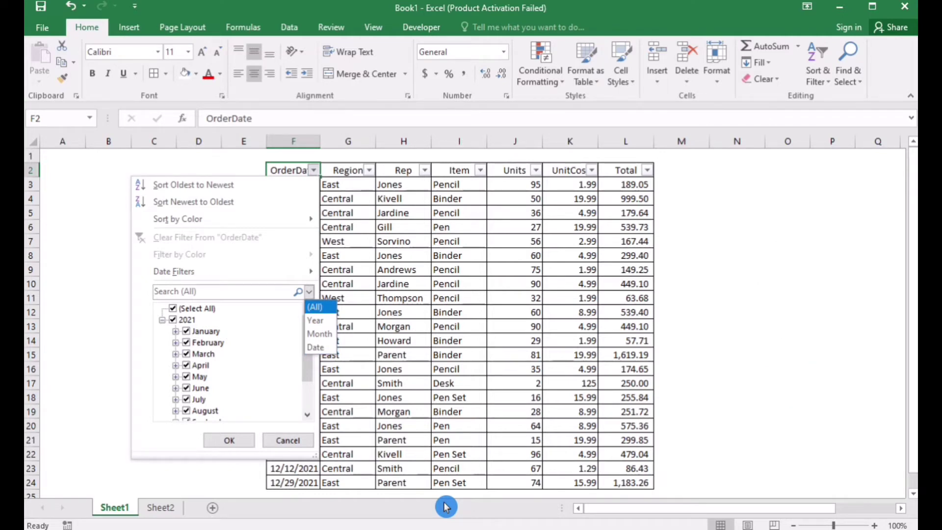
pyautogui.press('Escape')
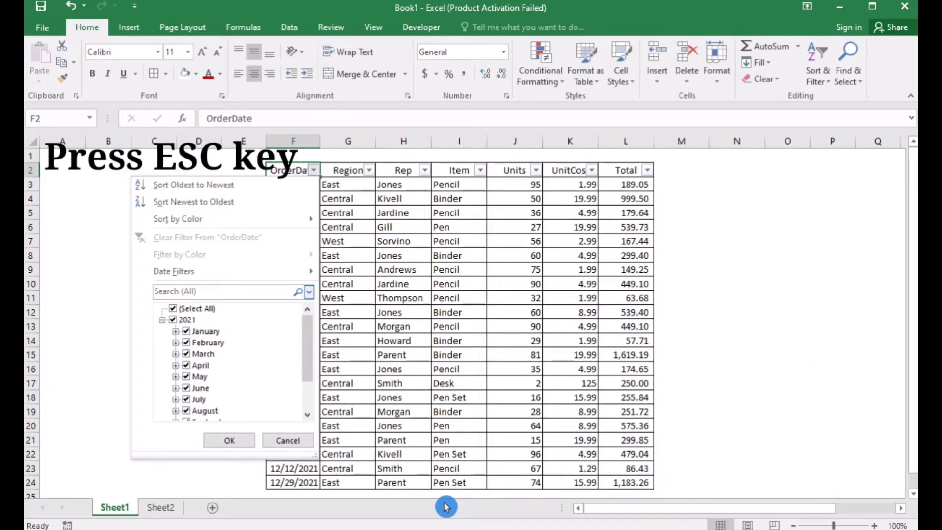
pyautogui.press('Escape')
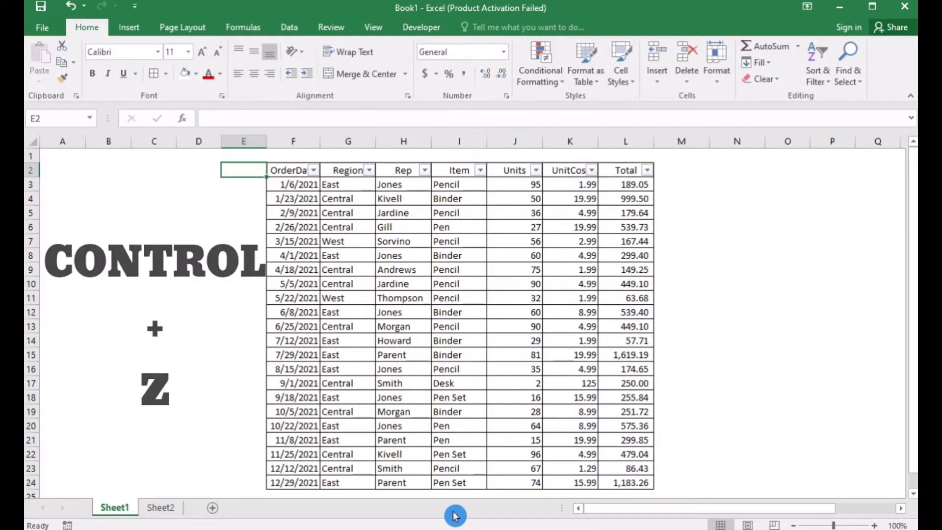
# Step: Undo the filters and the borders on the order table, and redo both
pyautogui.hotkey('ctrl', 'z')
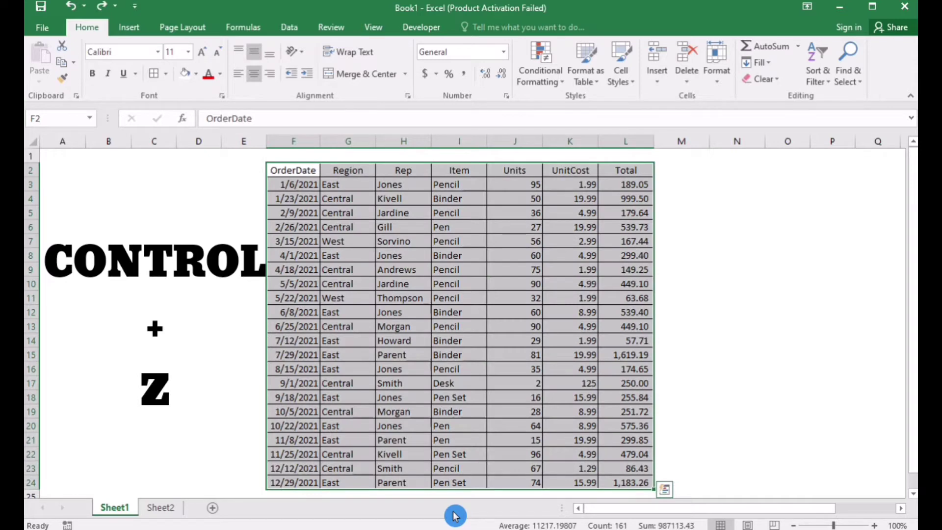
pyautogui.hotkey('ctrl', 'z')
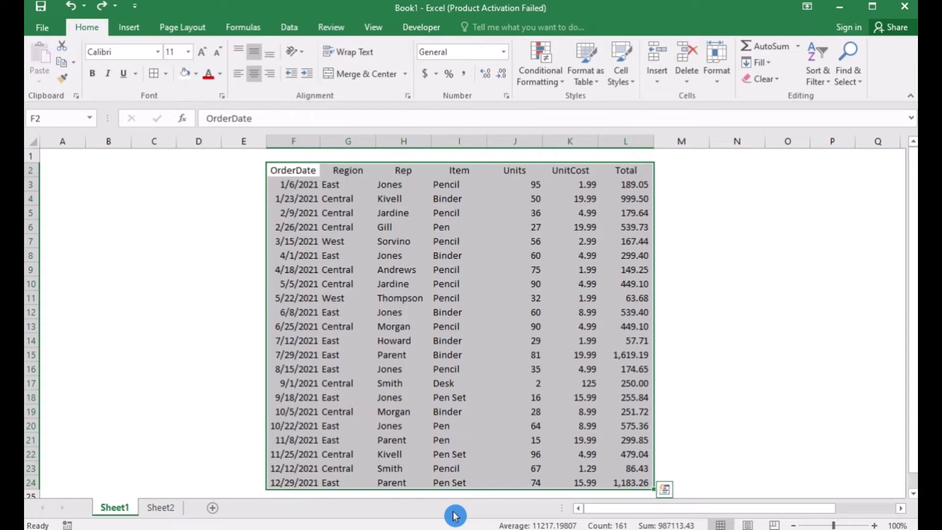
pyautogui.hotkey('ctrl', 'y')
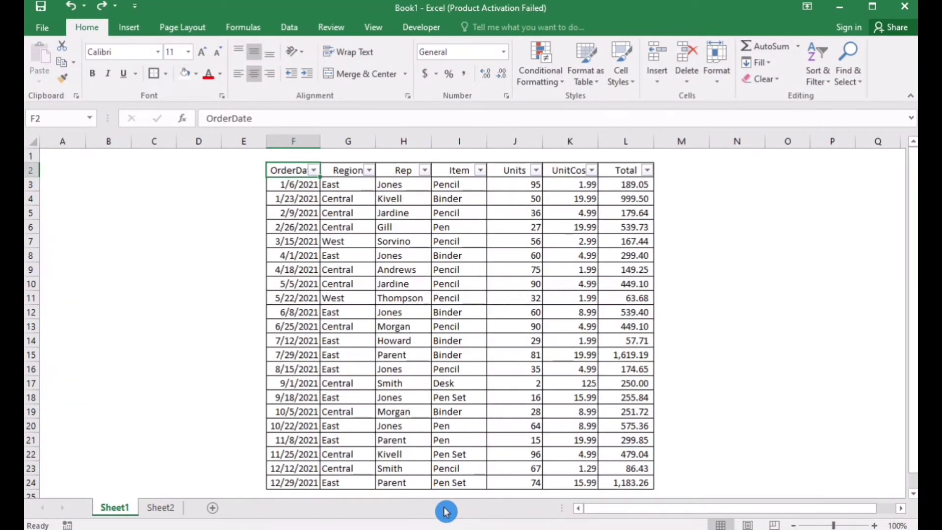
# Step: Make the header row of the order table bold from OrderDate to Total
pyautogui.hotkey('ctrl', 'shift', 'Right')
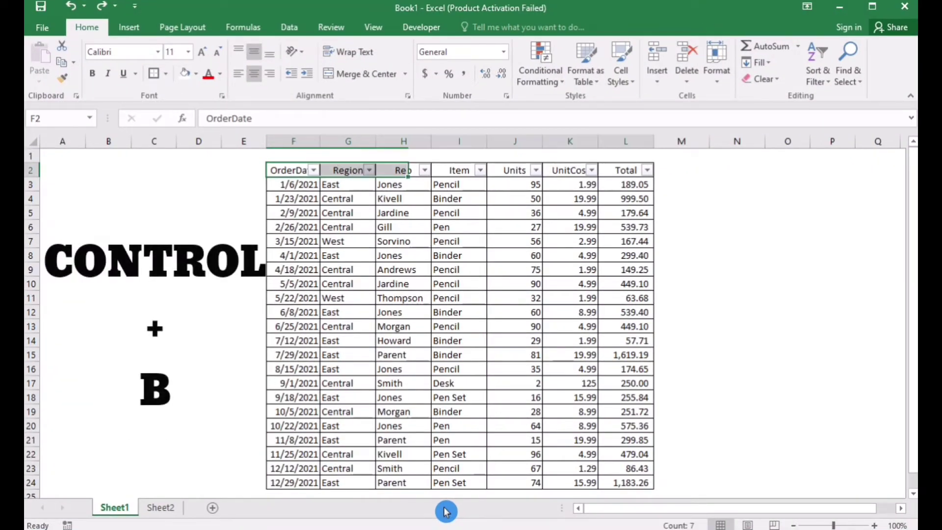
pyautogui.hotkey('ctrl', 'b')
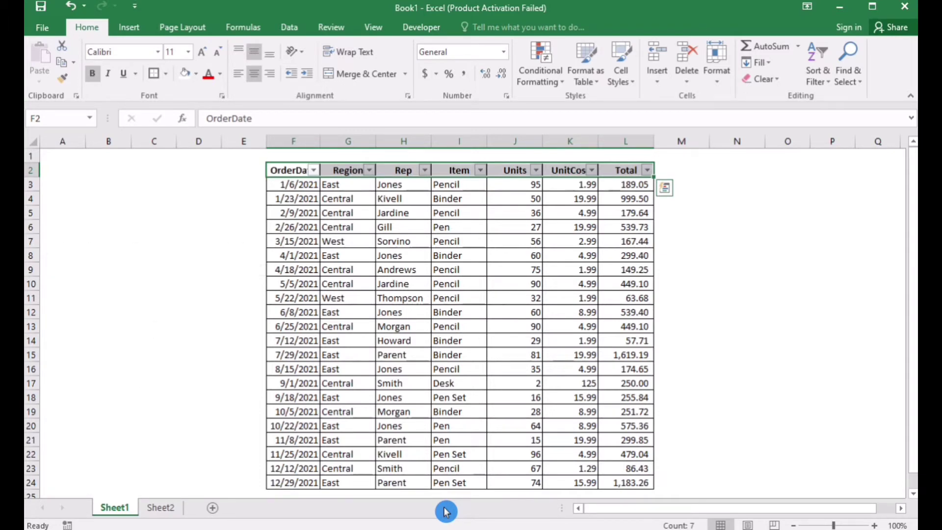
pyautogui.press('Left')
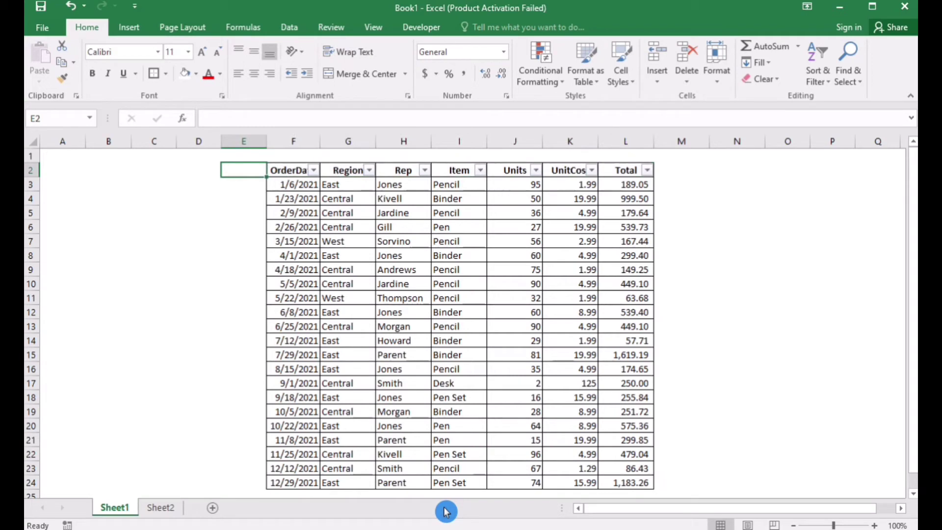
# Step: Italicize the order table's header row from OrderDate to Total
pyautogui.press('Right')
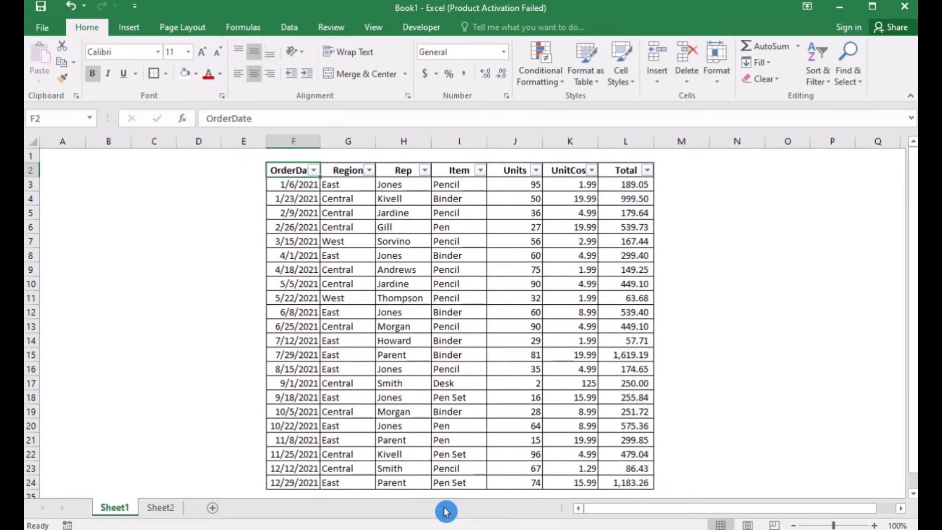
pyautogui.hotkey('ctrl', 'shift', 'Right')
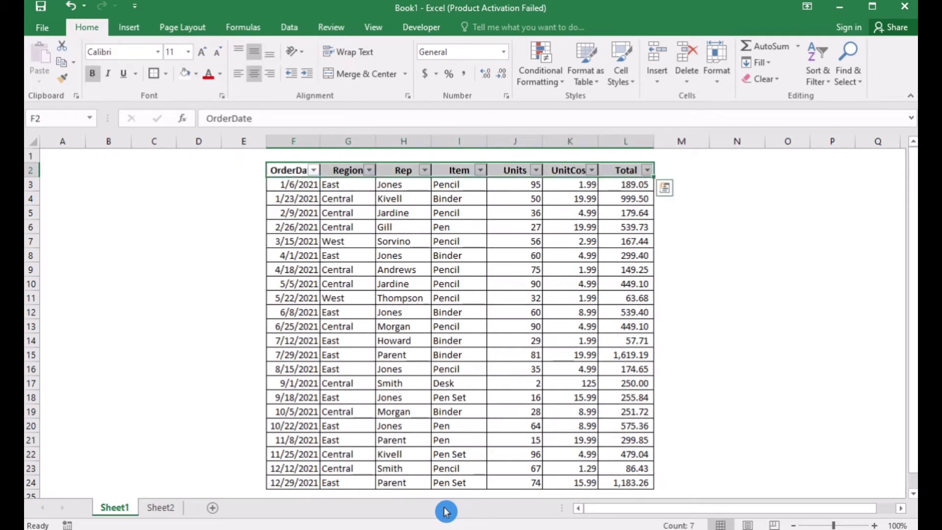
pyautogui.hotkey('ctrl', 'i')
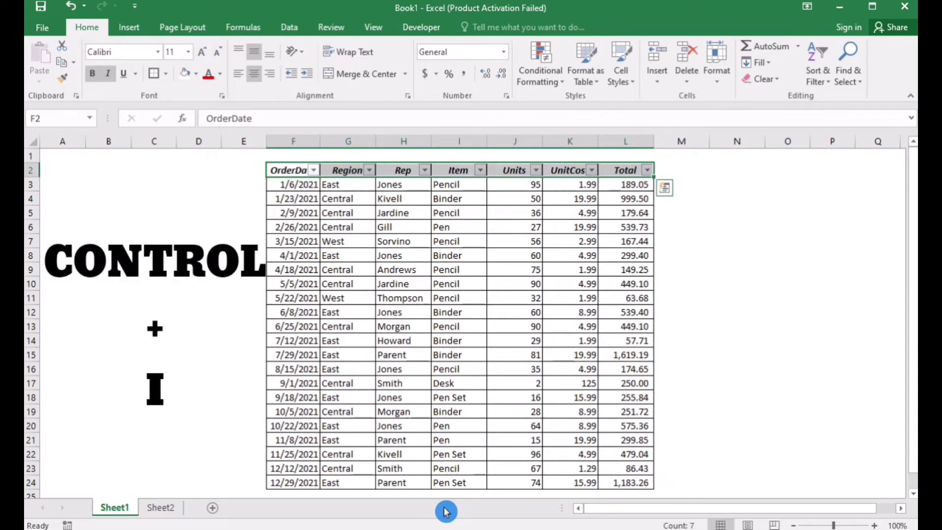
pyautogui.press('Left')
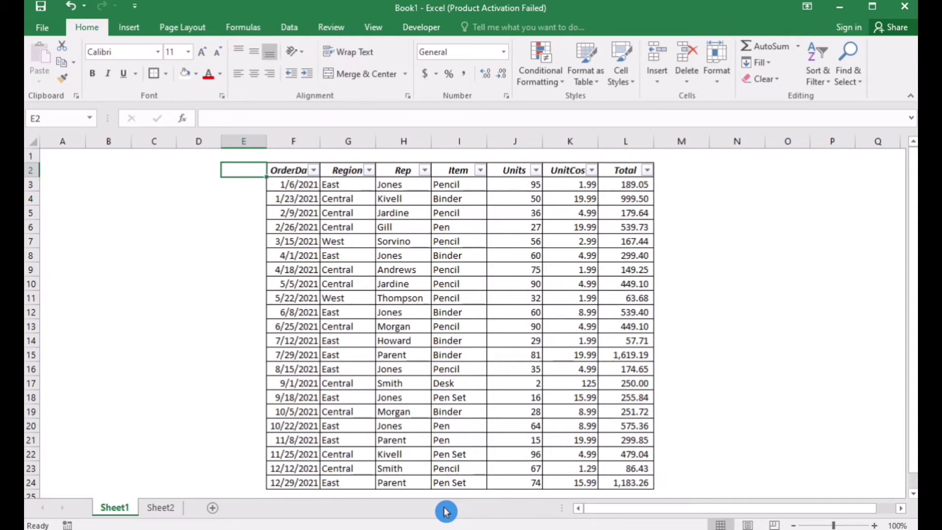
# Step: Apply a thick outside border around the entire order table, from the OrderDate header to the last Total value
pyautogui.press('Right')
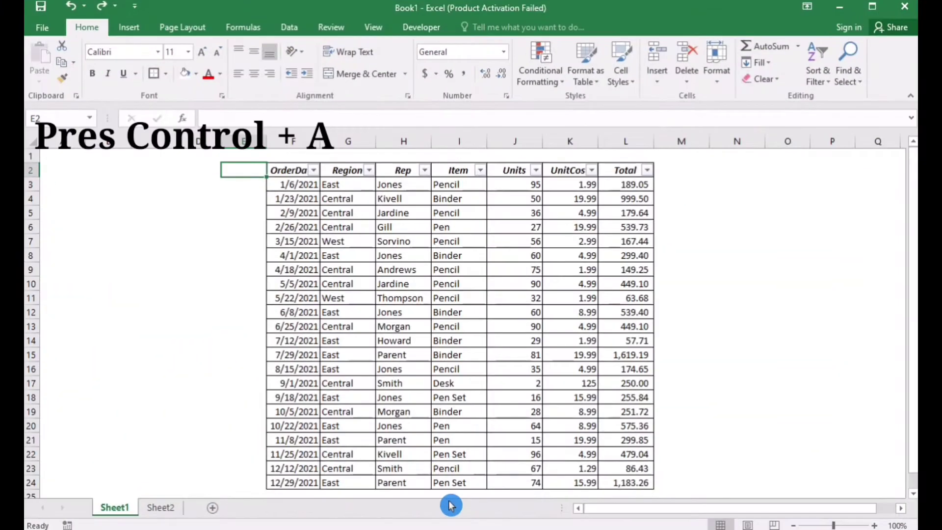
pyautogui.press('Right')
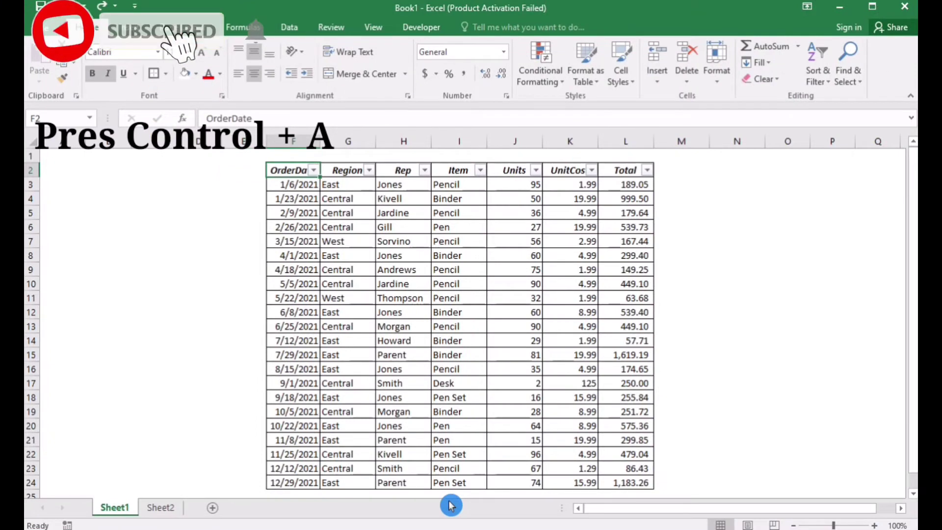
pyautogui.hotkey('ctrl', 'a')
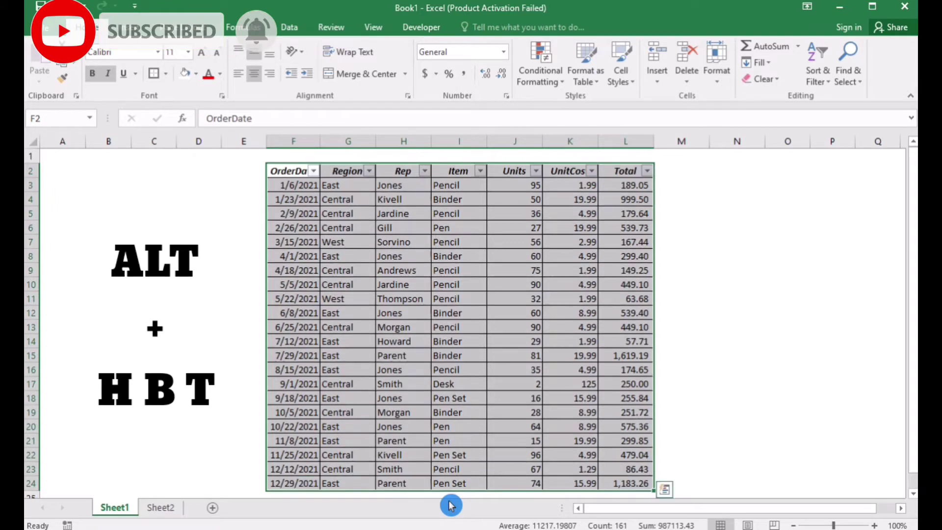
pyautogui.hotkey('alt', 'h')
pyautogui.press('b')
pyautogui.press('t')
pyautogui.press('Left')
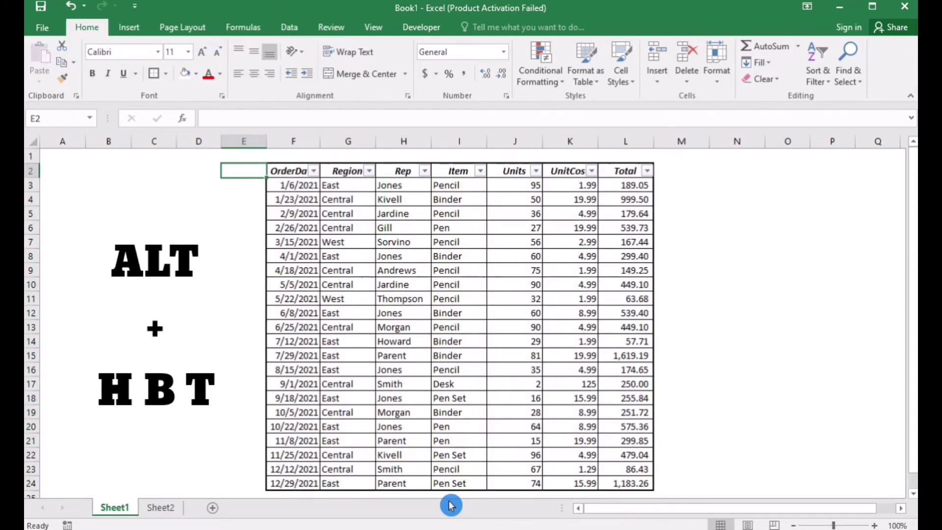
# Step: Put a thick outside border around the header row from OrderDate to Total
pyautogui.press('Right')
pyautogui.hotkey('ctrl', 'shift', 'Right')
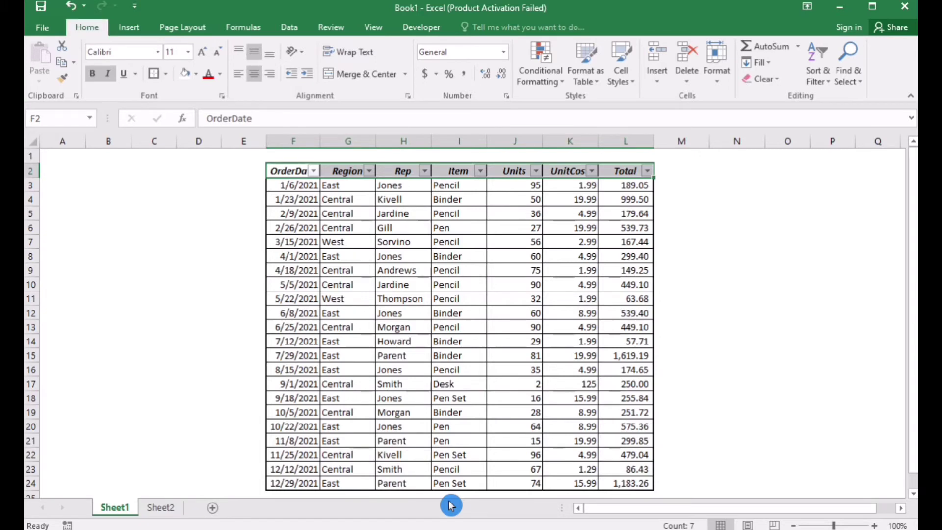
pyautogui.press('Left')
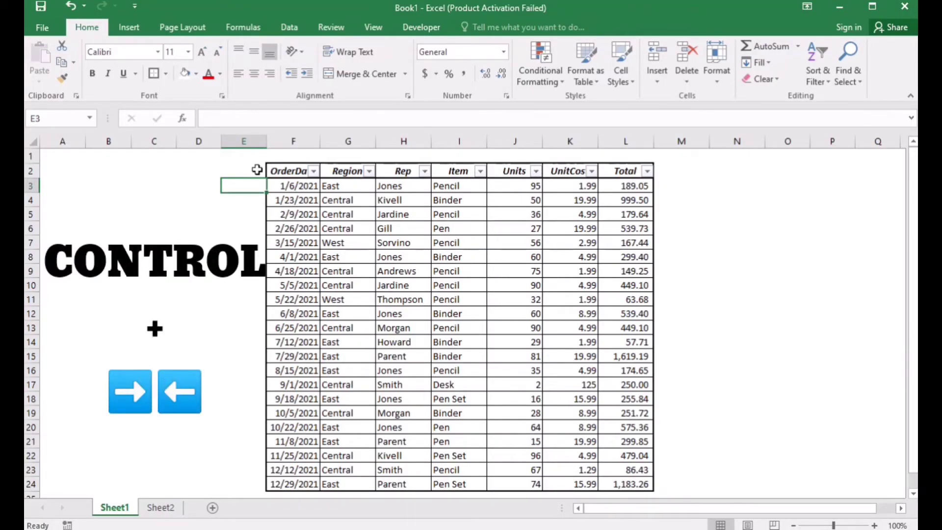
# Step: Jump from F3 to the row's last filled cell and back, and to the bottom of the OrderDate column and up to its header
pyautogui.press('Right')
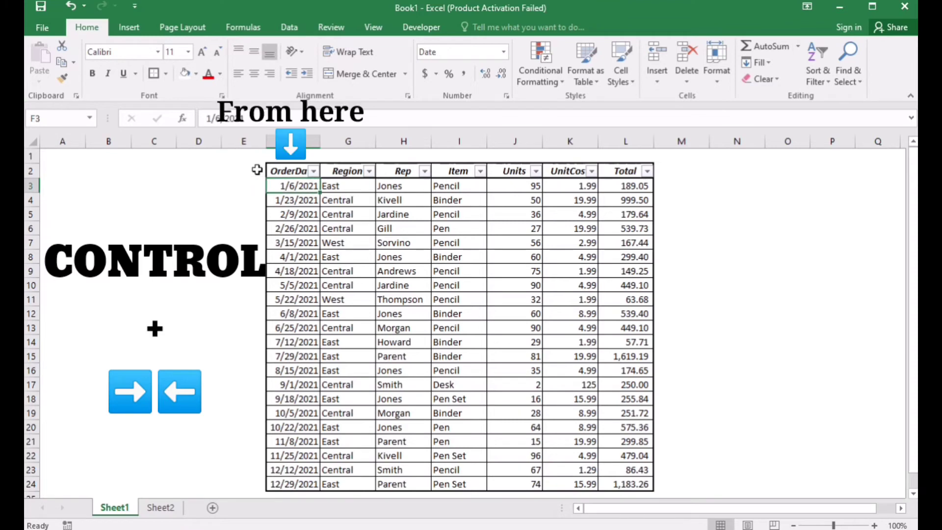
pyautogui.hotkey('ctrl', 'Right')
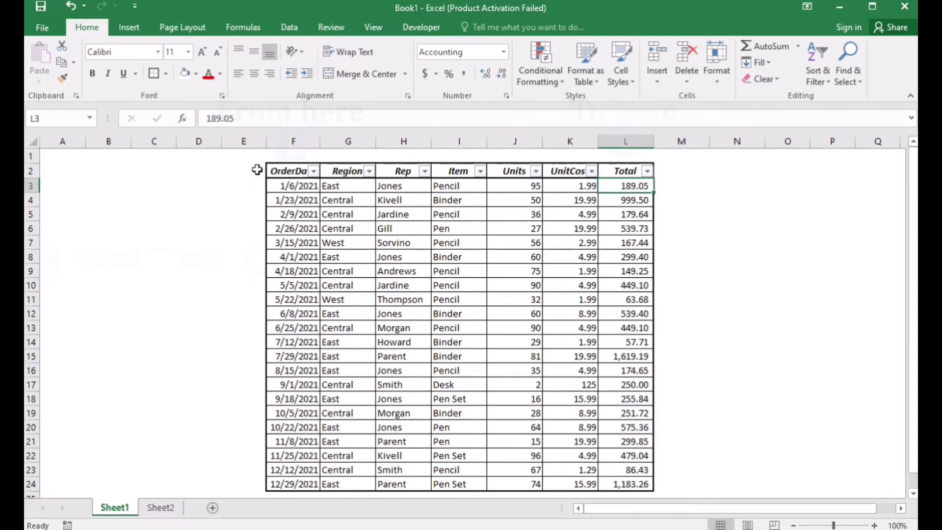
pyautogui.hotkey('ctrl', 'Left')
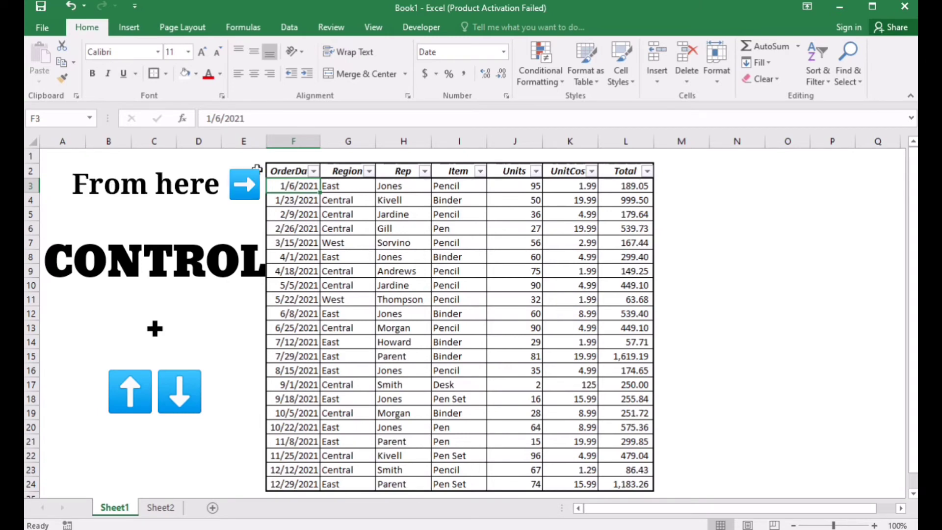
pyautogui.hotkey('ctrl', 'Down')
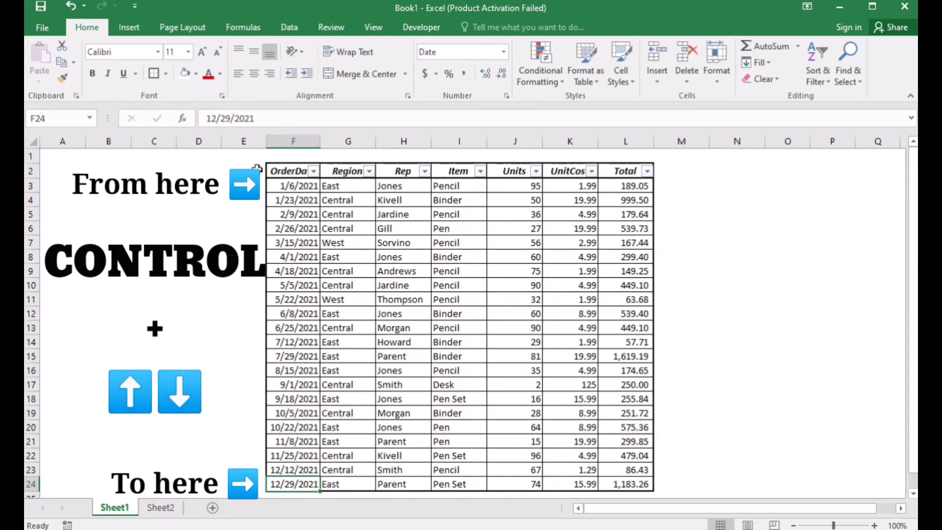
pyautogui.hotkey('ctrl', 'Up')
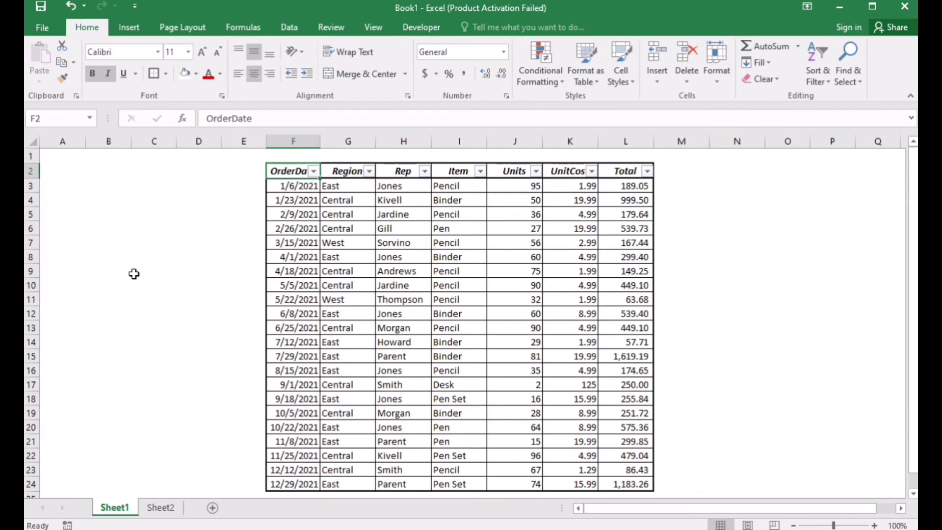
# Step: Switch to the Sheet2 worksheet
pyautogui.hotkey('ctrl', 'pagedown')
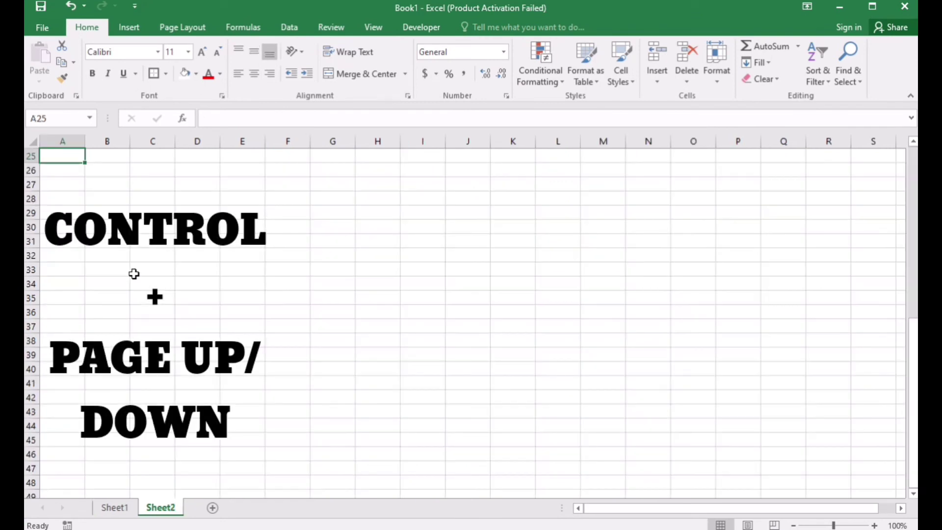